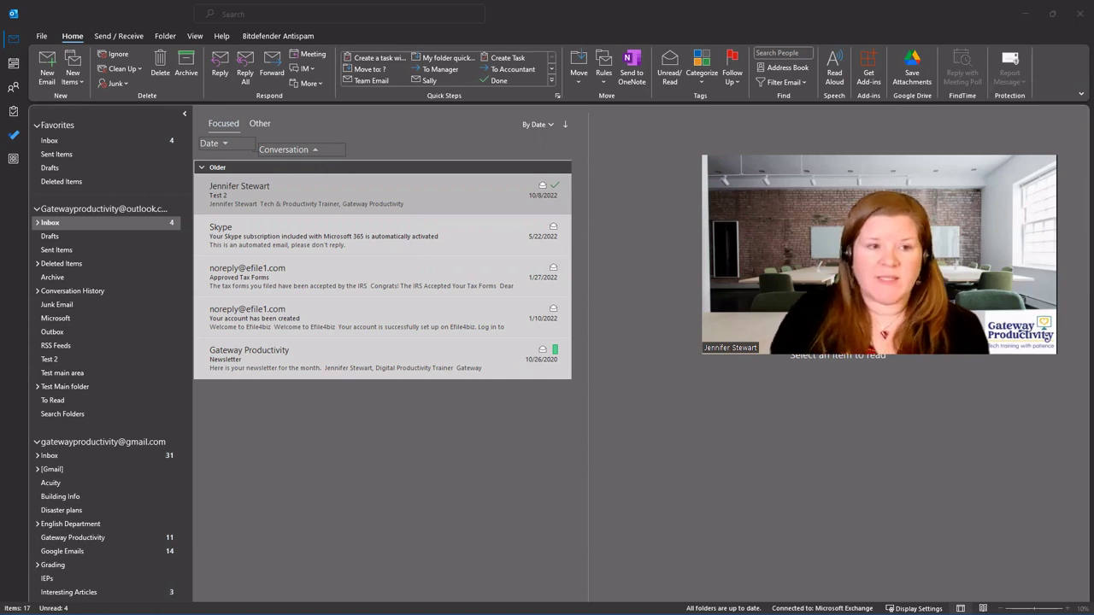
Step: Collapse and re-expand the Favorites section and the first account's folder list
{"action": "left_click", "coordinate": [94, 138]}
{"action": "left_click", "coordinate": [94, 129]}
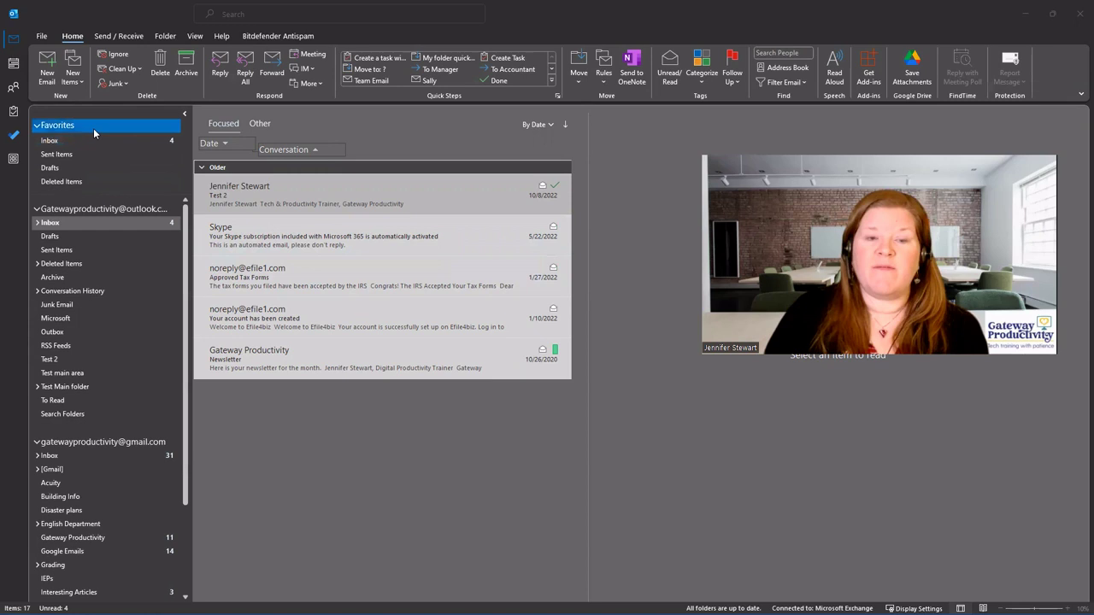
{"action": "left_click", "coordinate": [36, 127]}
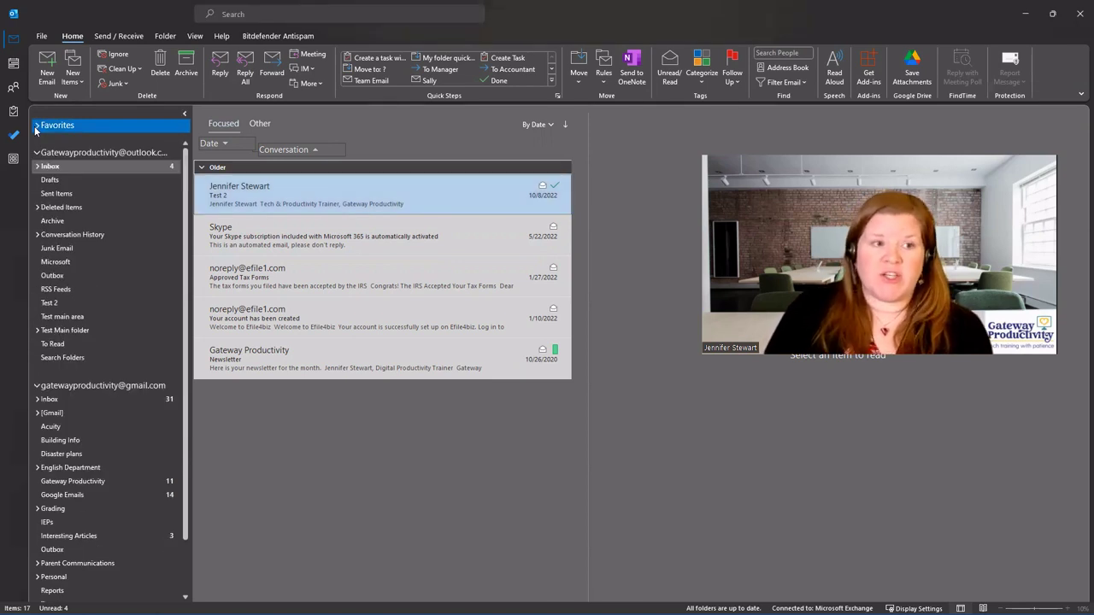
{"action": "left_click", "coordinate": [35, 127]}
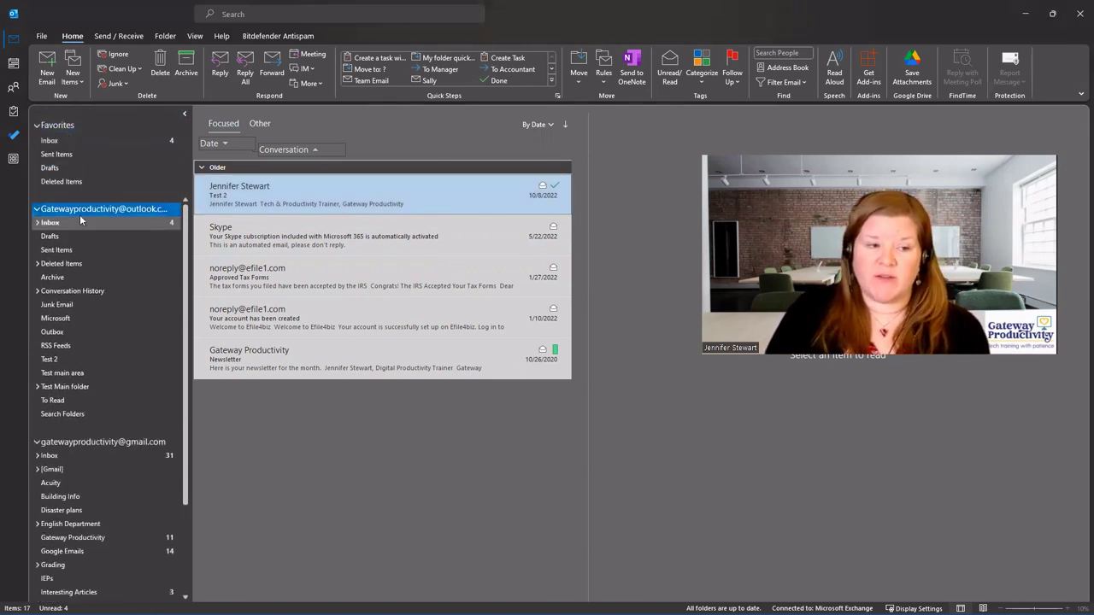
{"action": "left_click", "coordinate": [36, 210]}
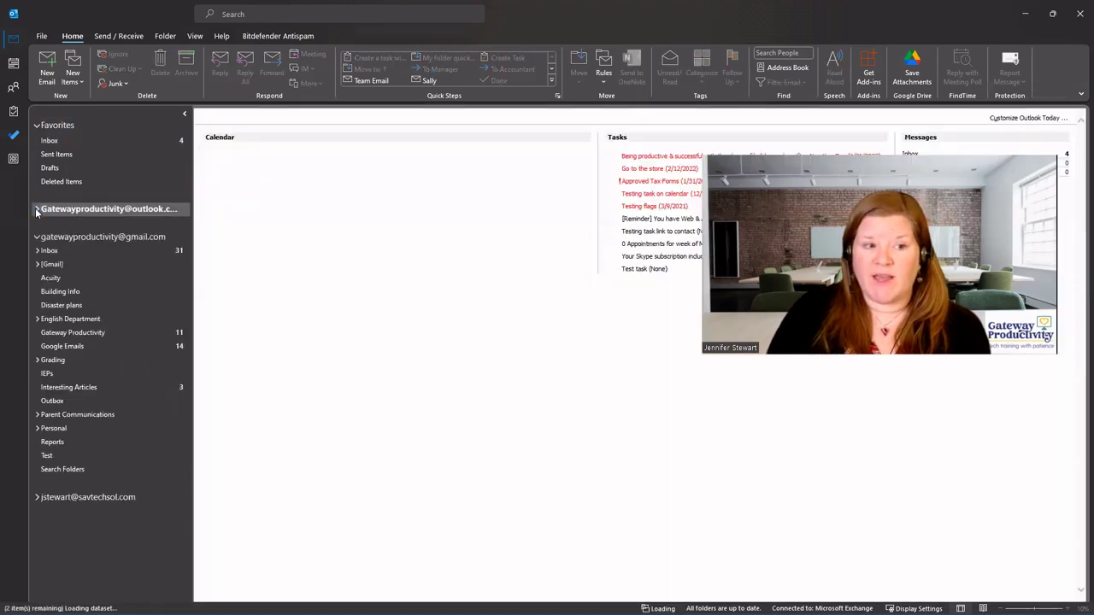
{"action": "left_click", "coordinate": [36, 210]}
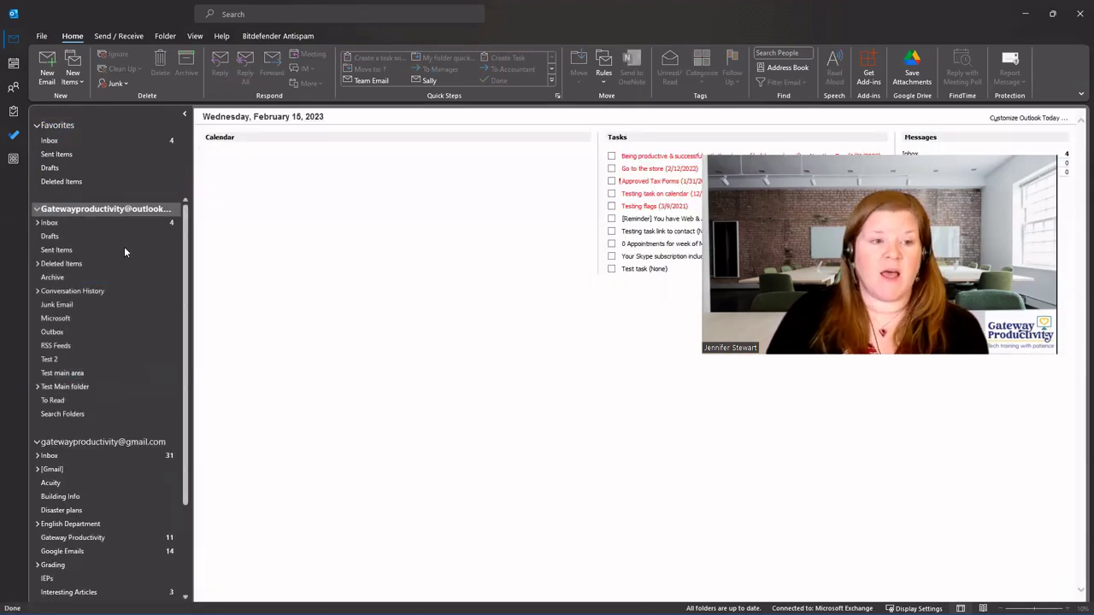
Step: Browse the Favorites and account folders: Deleted Items, Inbox, Sent Items and Drafts
{"action": "left_click", "coordinate": [139, 264]}
{"action": "left_click", "coordinate": [104, 141]}
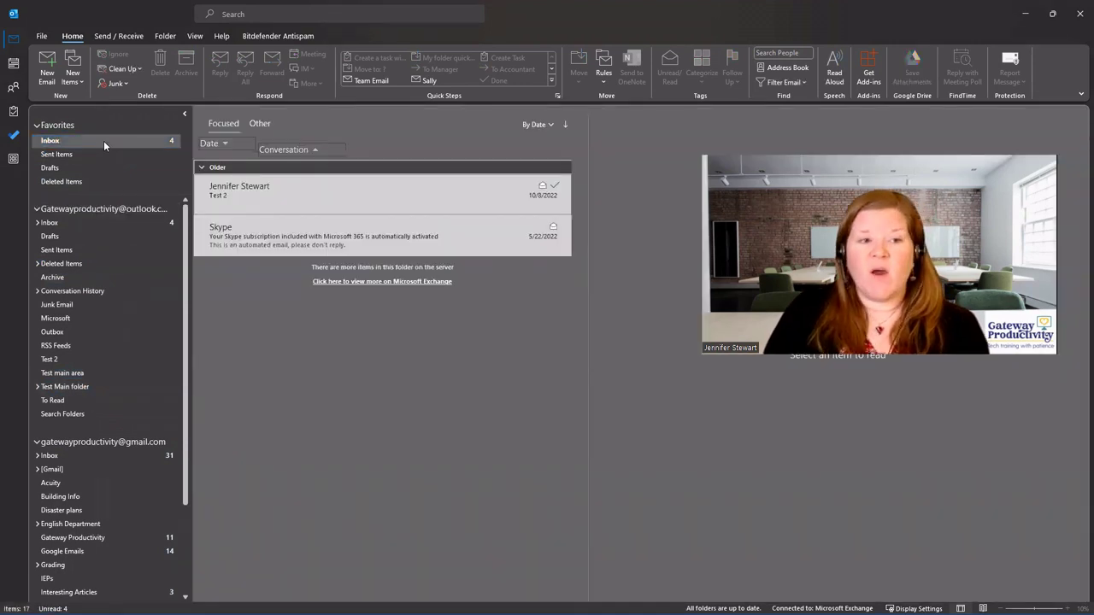
{"action": "left_click", "coordinate": [70, 224]}
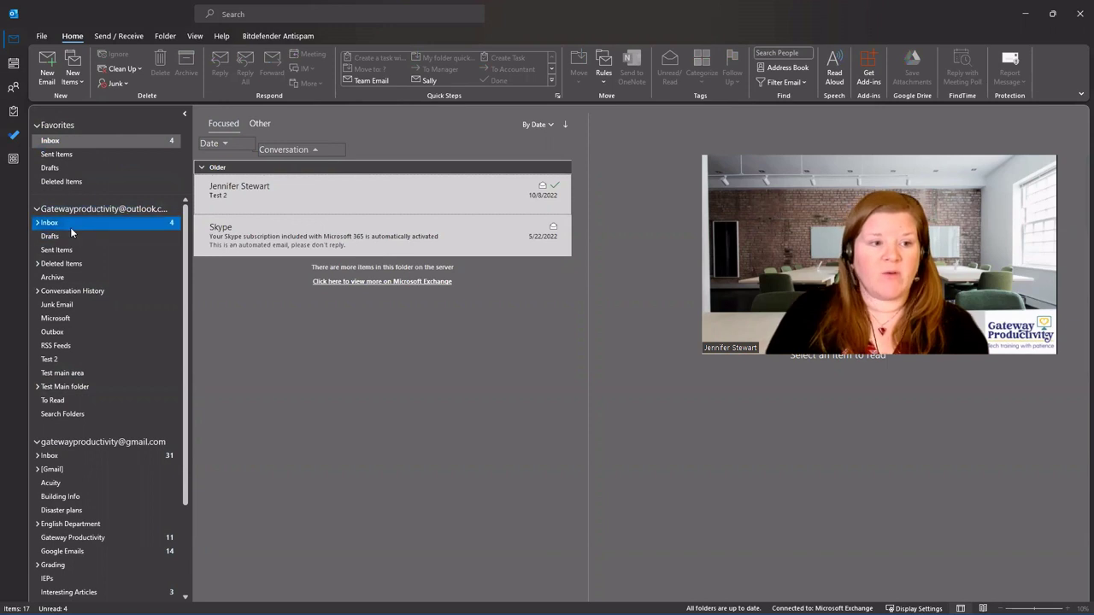
{"action": "left_click", "coordinate": [74, 157]}
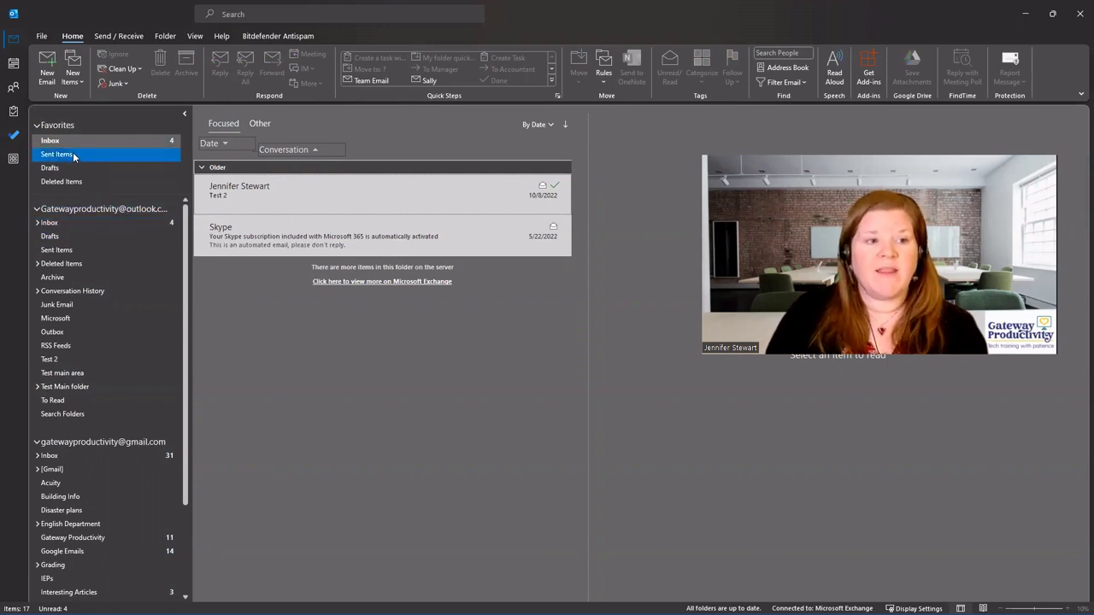
{"action": "left_click", "coordinate": [75, 168]}
{"action": "left_click", "coordinate": [77, 182]}
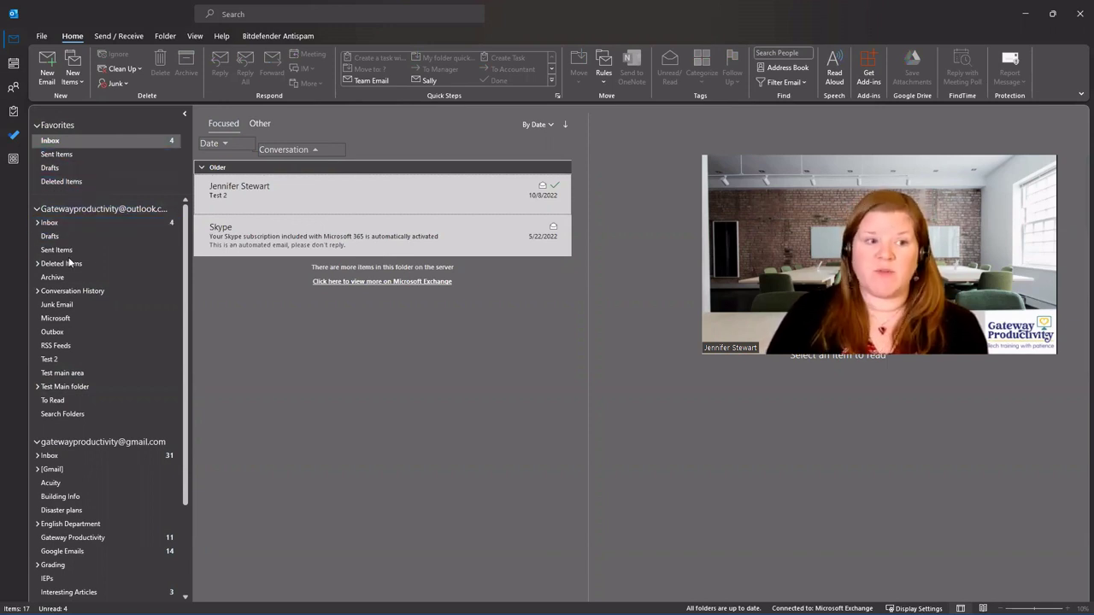
{"action": "left_click", "coordinate": [103, 223]}
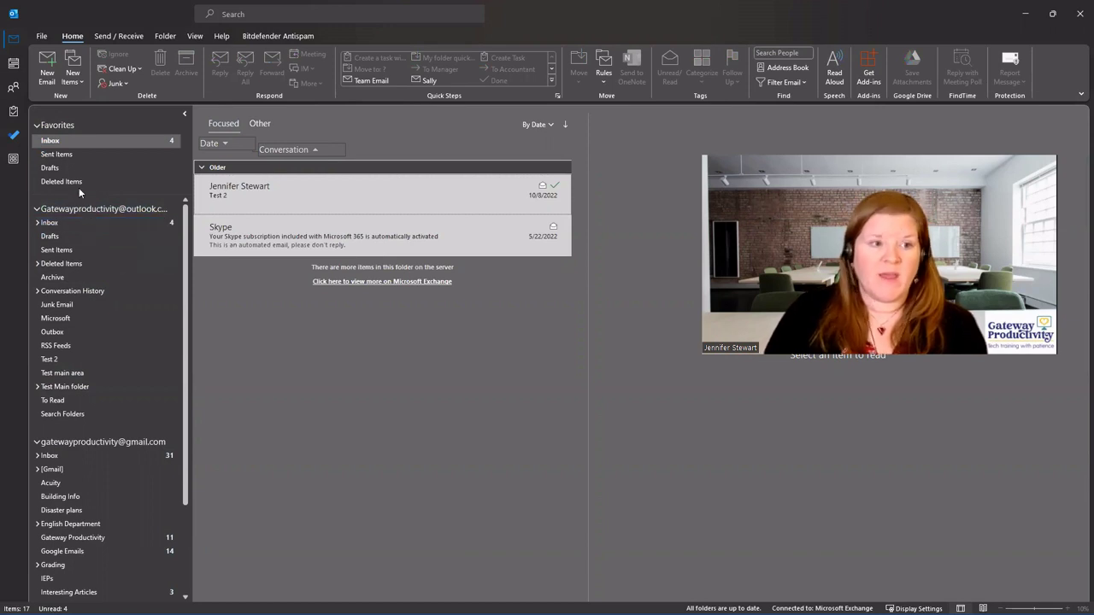
{"action": "left_click", "coordinate": [69, 143]}
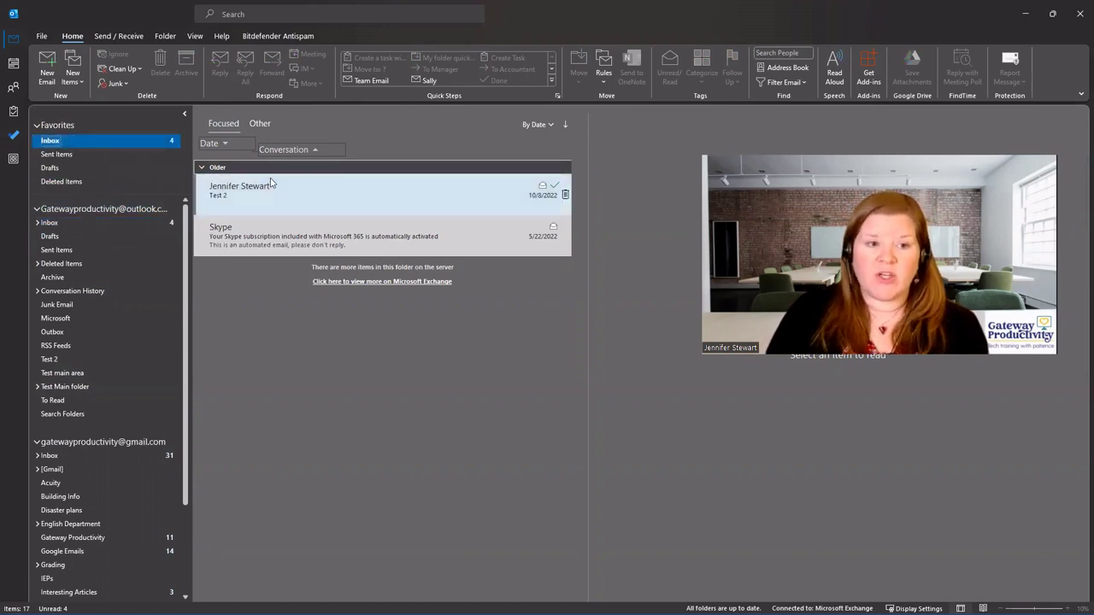
{"action": "left_click", "coordinate": [59, 224]}
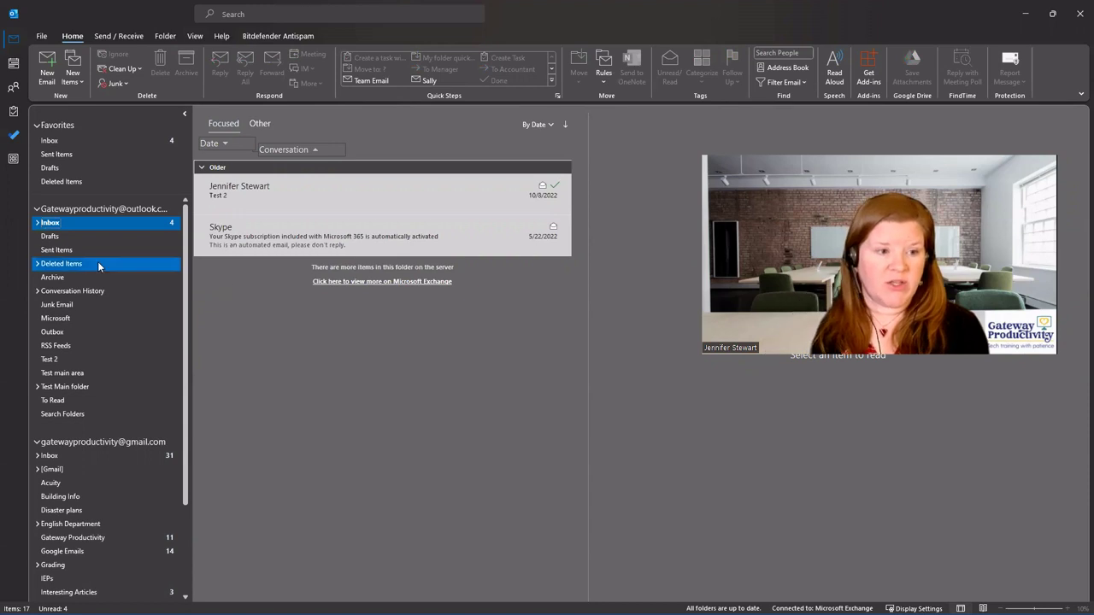
Step: Drag the Inbox's *Action subfolder into Favorites, then expand Marketing to show Newsletter
{"action": "left_click", "coordinate": [36, 222]}
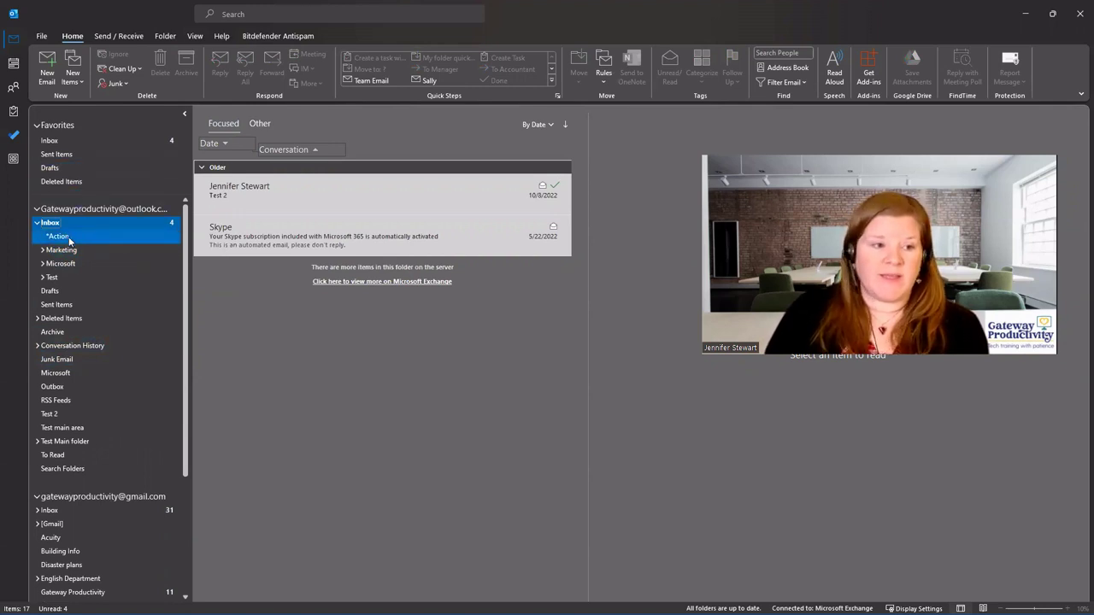
{"action": "left_click_drag", "start_coordinate": [69, 241], "coordinate": [63, 151]}
{"action": "left_click", "coordinate": [63, 153]}
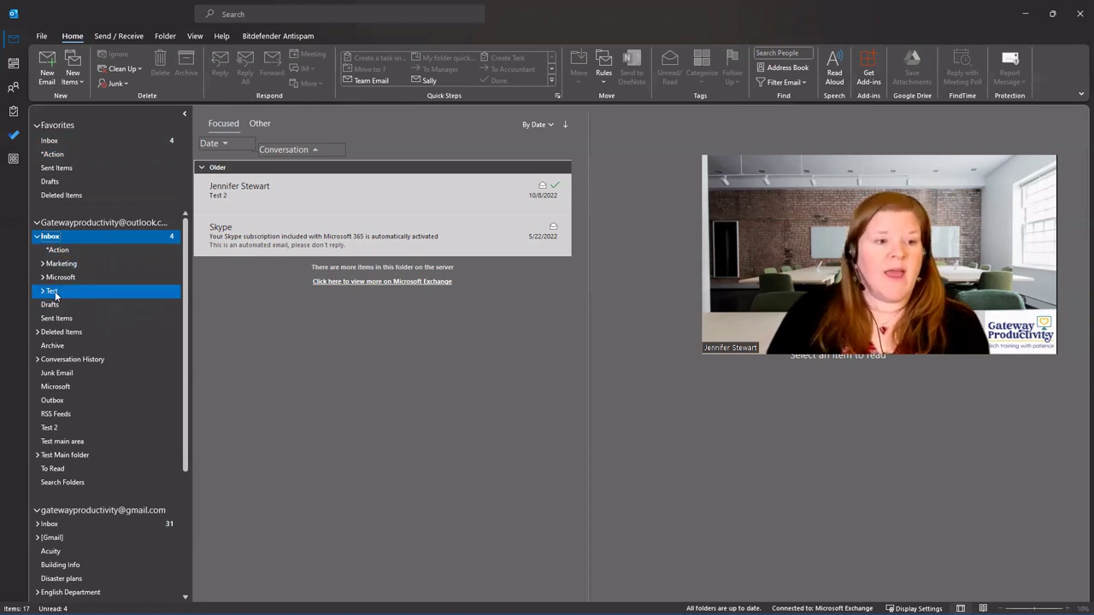
{"action": "mouse_move", "coordinate": [76, 291]}
{"action": "left_mouse_down"}
{"action": "mouse_move", "coordinate": [60, 264]}
{"action": "mouse_move", "coordinate": [72, 279]}
{"action": "mouse_move", "coordinate": [56, 128]}
{"action": "mouse_move", "coordinate": [74, 269]}
{"action": "mouse_move", "coordinate": [63, 266]}
{"action": "mouse_move", "coordinate": [73, 291]}
{"action": "mouse_move", "coordinate": [77, 282]}
{"action": "left_mouse_up"}
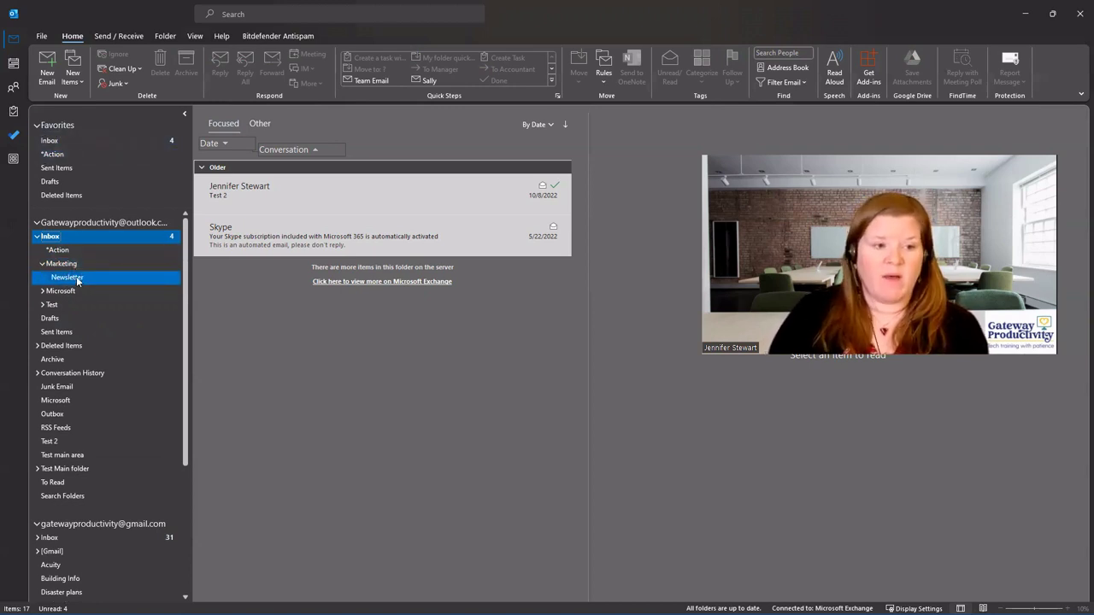
Step: Add the Newsletter folder to Favorites from its right-click menu
{"action": "right_click", "coordinate": [77, 279]}
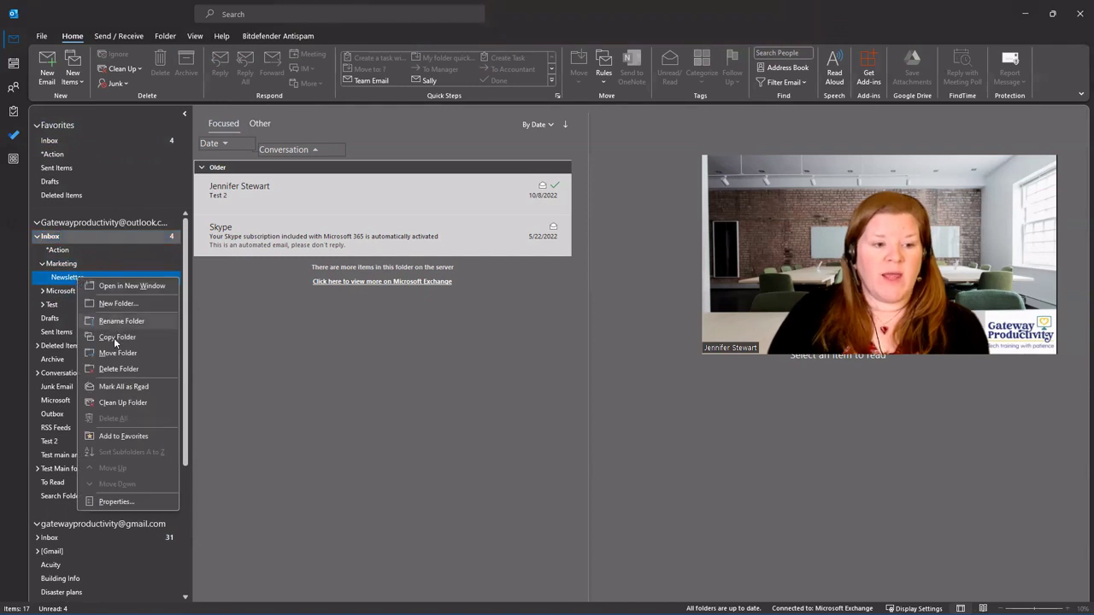
{"action": "left_click", "coordinate": [132, 437]}
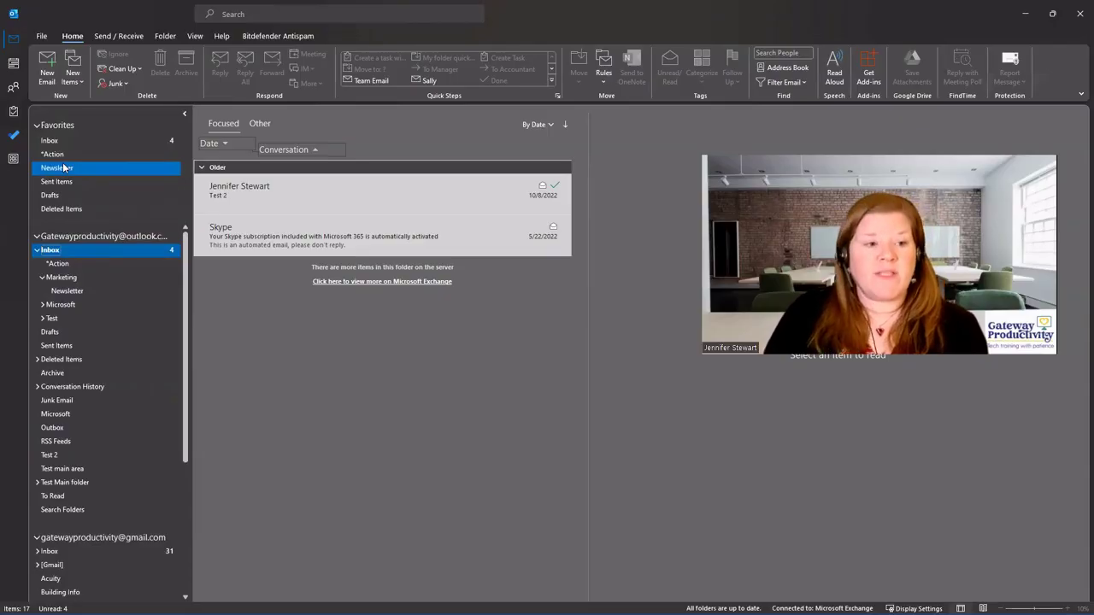
Step: Remove the Drafts folder from Favorites, then select the Gmail account's Inbox
{"action": "left_click", "coordinate": [101, 195]}
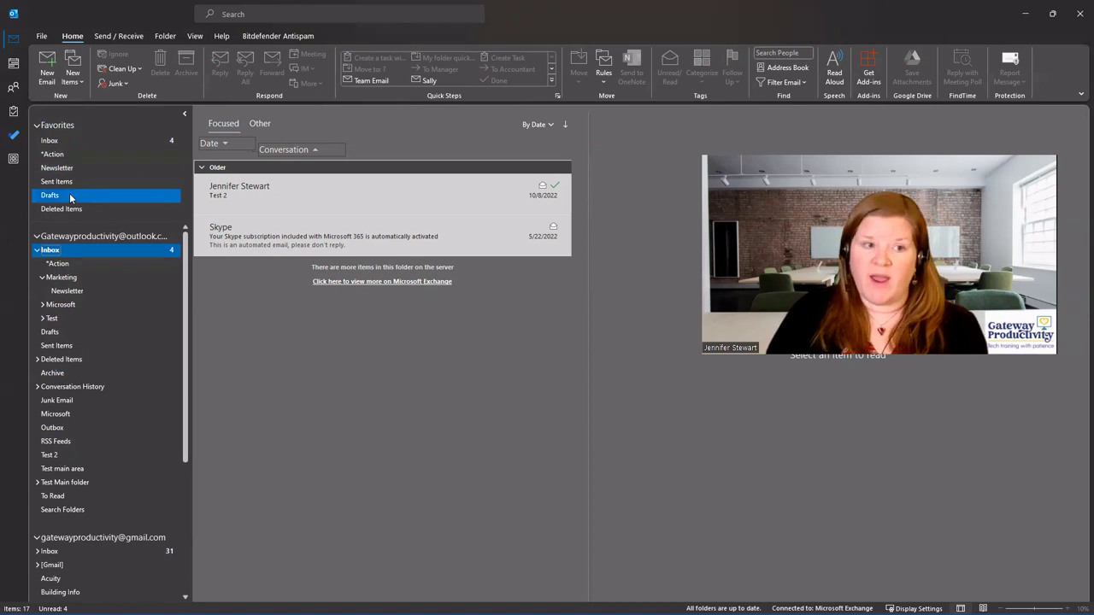
{"action": "right_click", "coordinate": [69, 198]}
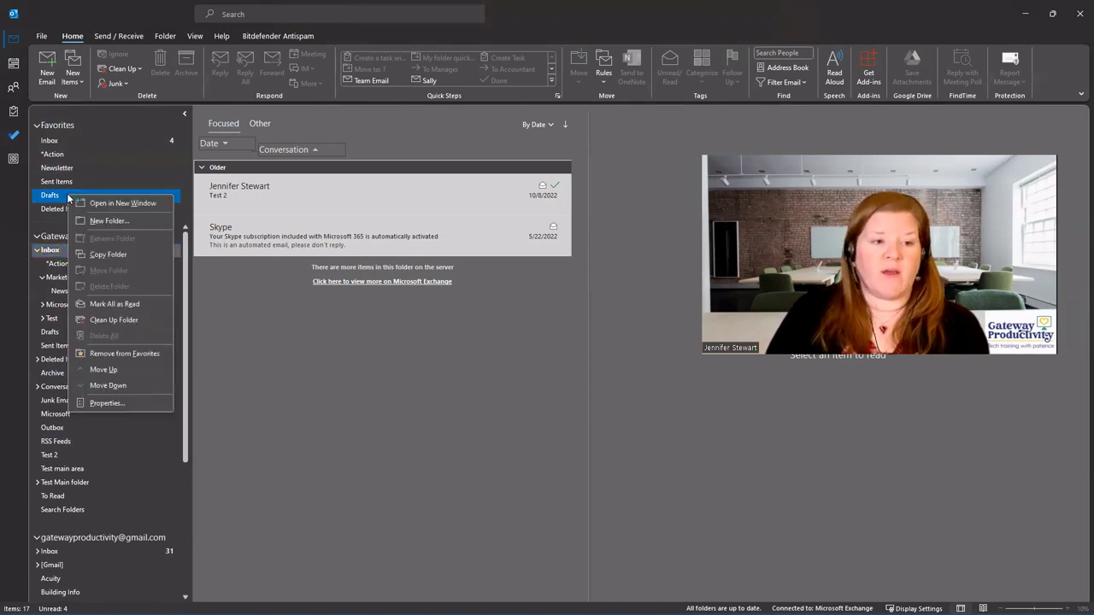
{"action": "left_click", "coordinate": [139, 359]}
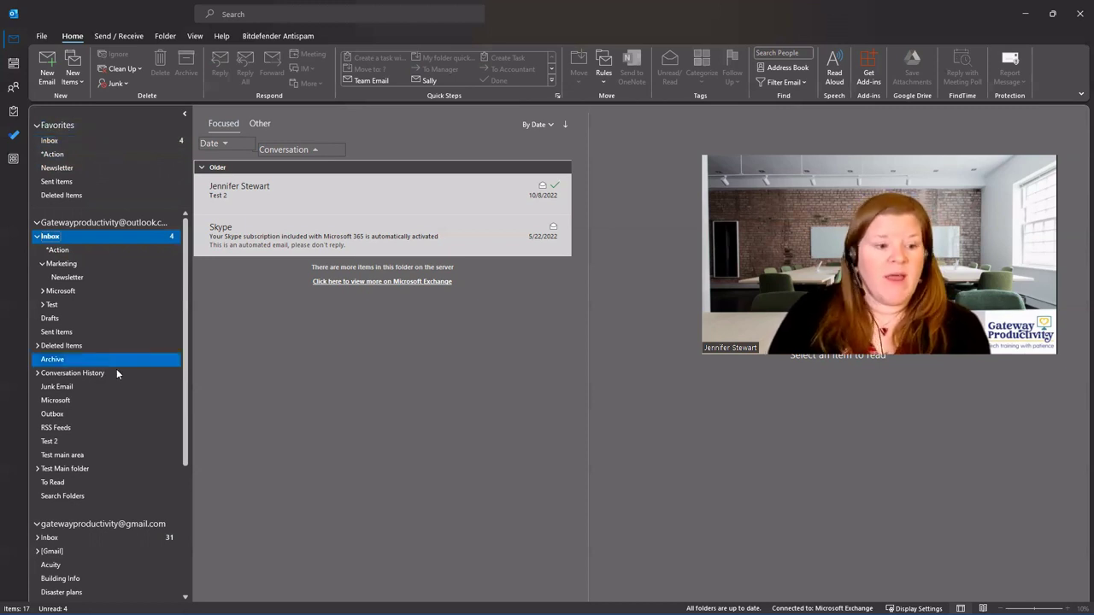
{"action": "left_click", "coordinate": [99, 538]}
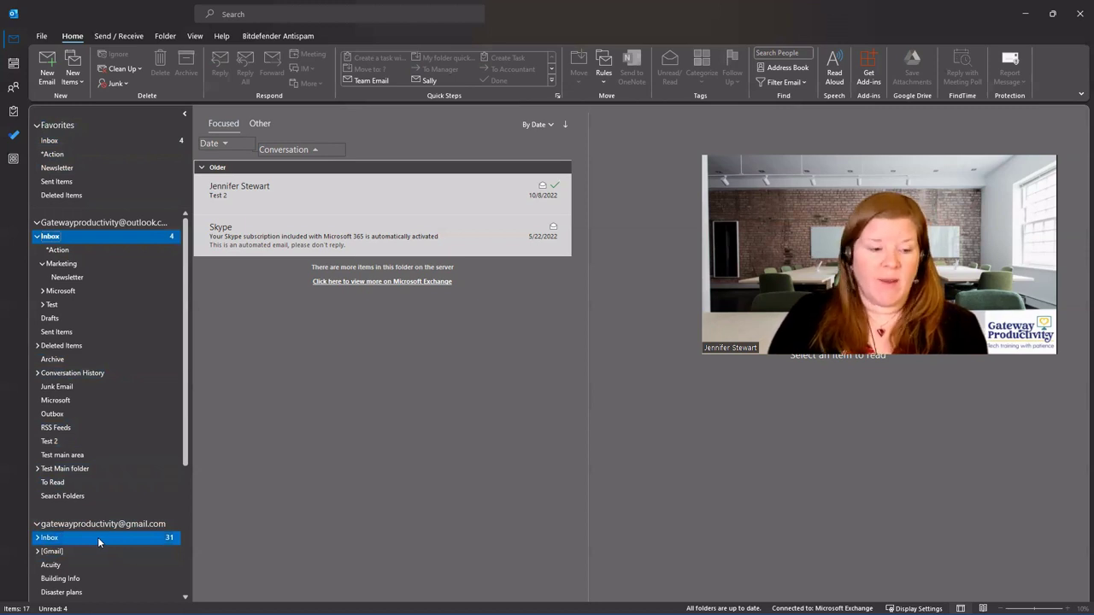
Step: Add the Gmail Inbox to Favorites and place it directly below the first account's Inbox
{"action": "right_click", "coordinate": [100, 542]}
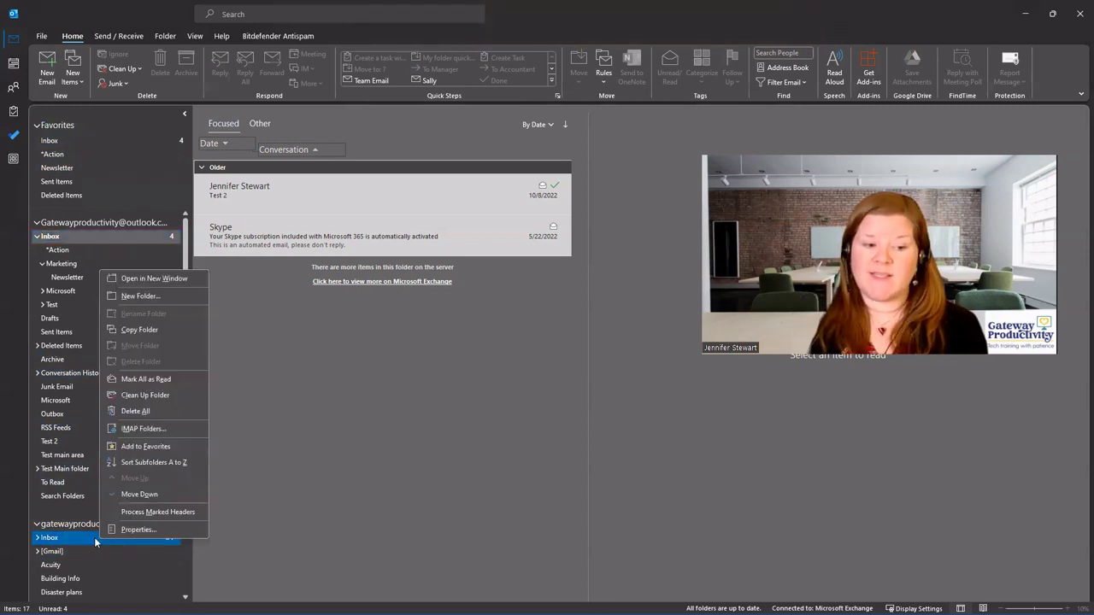
{"action": "left_click", "coordinate": [149, 446]}
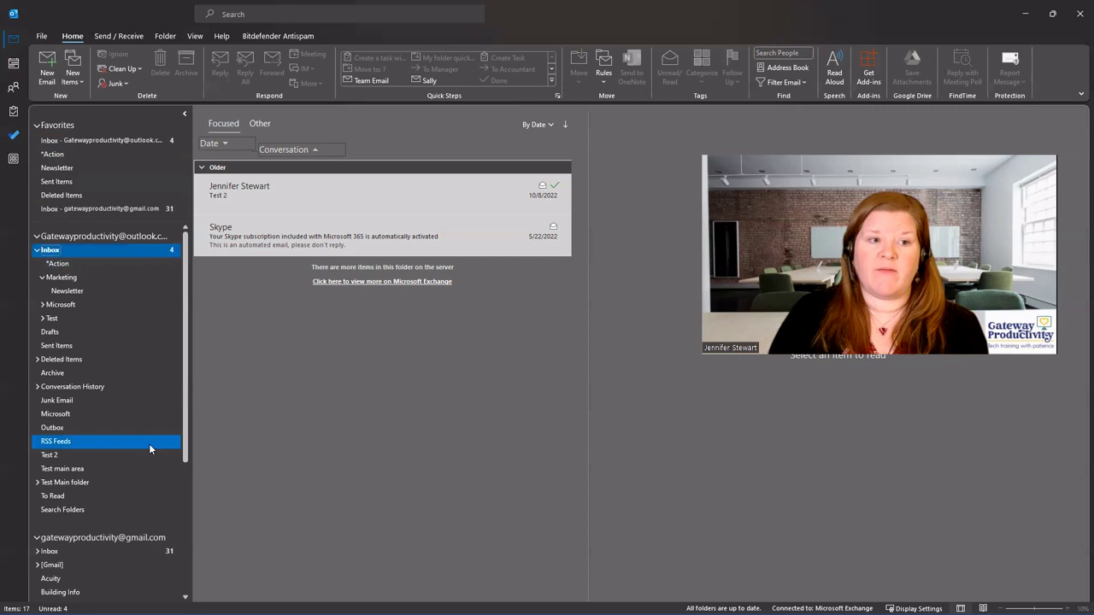
{"action": "left_click", "coordinate": [120, 143]}
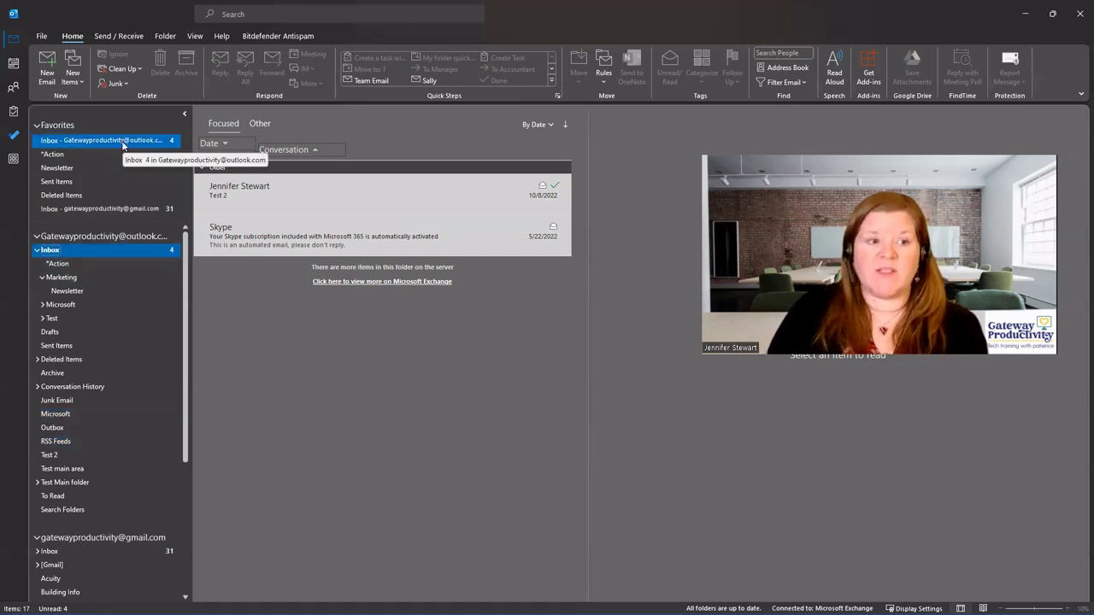
{"action": "left_click_drag", "start_coordinate": [72, 212], "coordinate": [70, 149]}
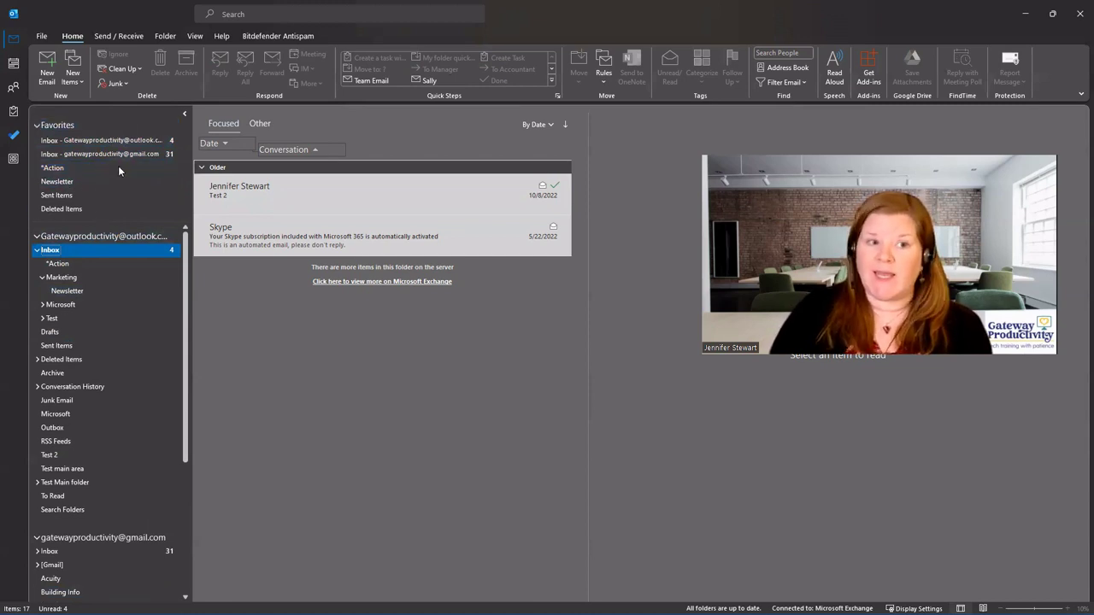
{"action": "left_click", "coordinate": [37, 126]}
{"action": "left_click", "coordinate": [36, 127]}
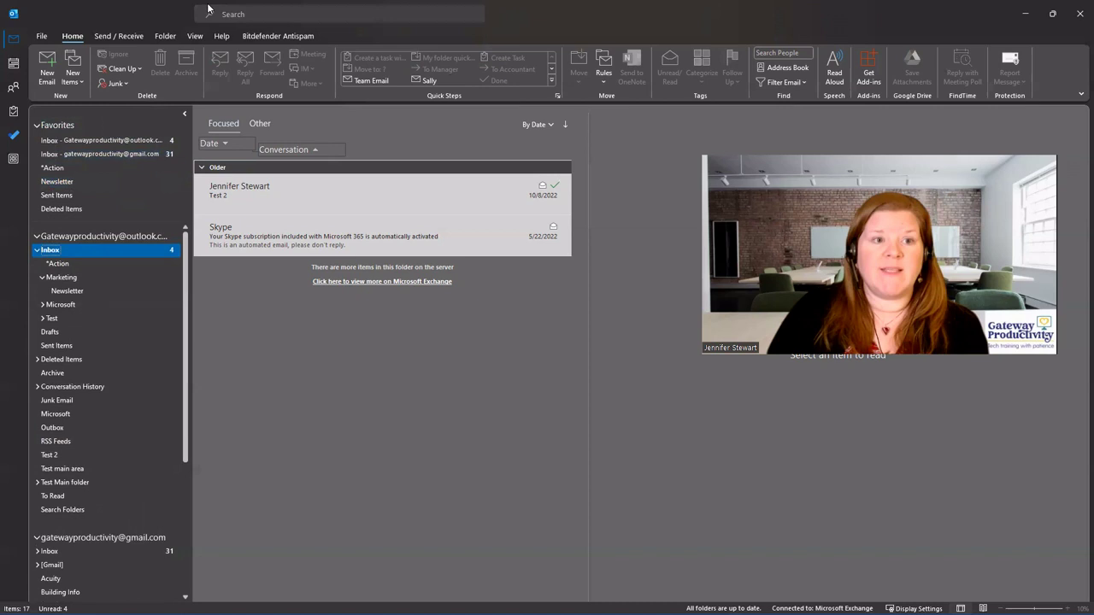
Step: Turn the Favorites option off and back on under View > Folder Pane
{"action": "left_click", "coordinate": [195, 36]}
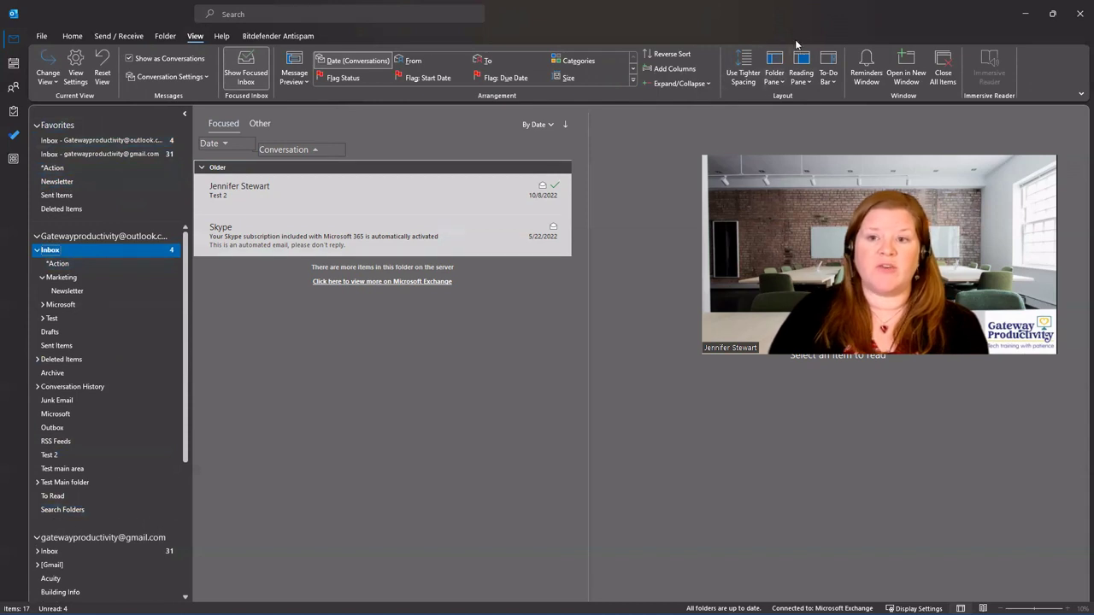
{"action": "left_click", "coordinate": [774, 73]}
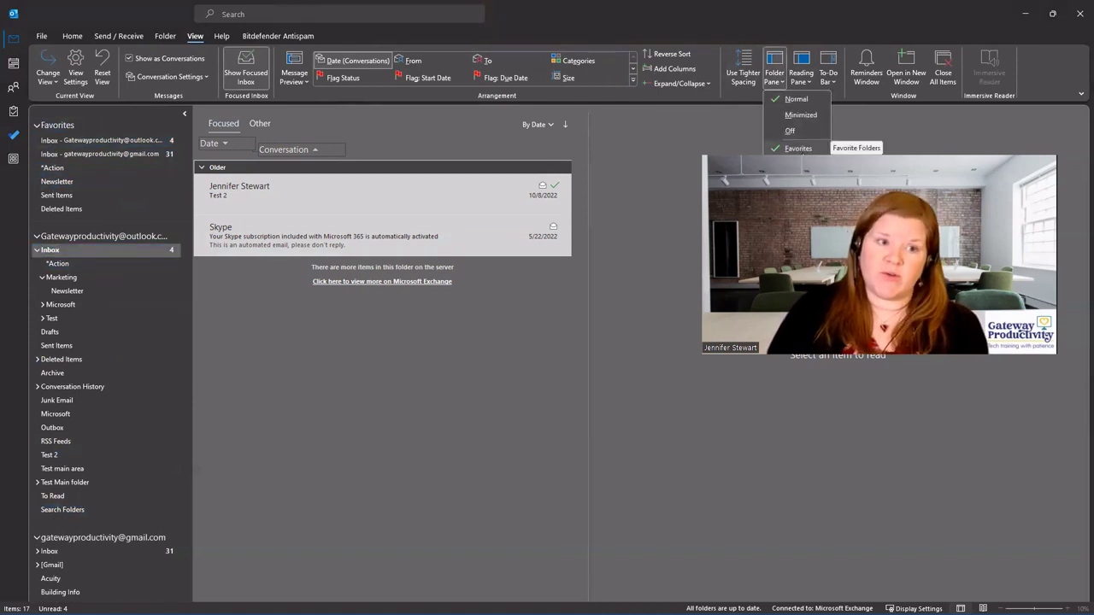
{"action": "left_click", "coordinate": [798, 149]}
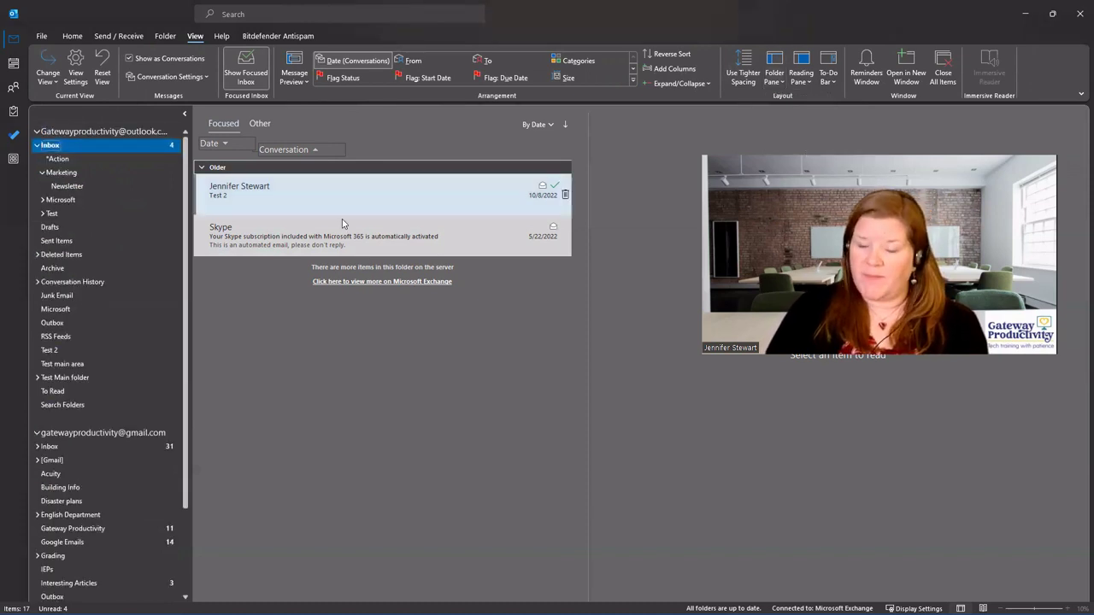
{"action": "left_click", "coordinate": [774, 73]}
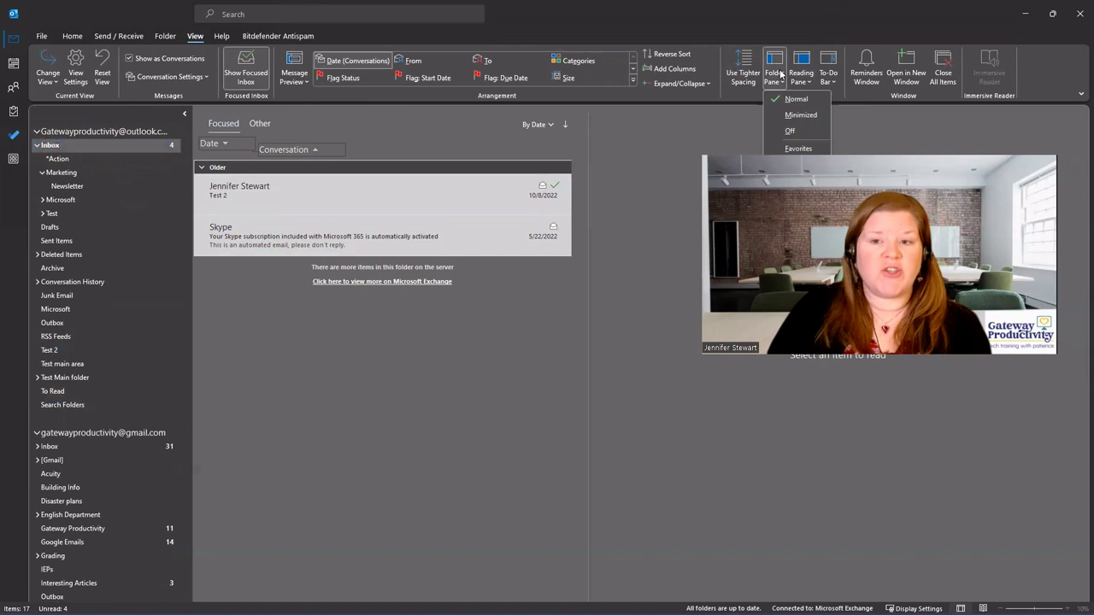
{"action": "left_click", "coordinate": [799, 148]}
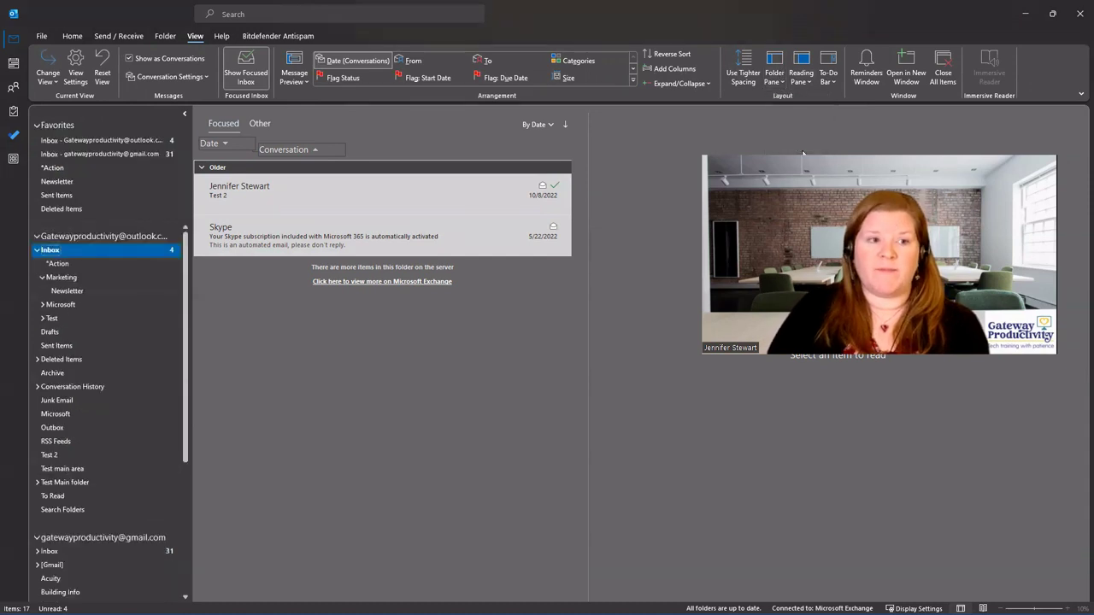